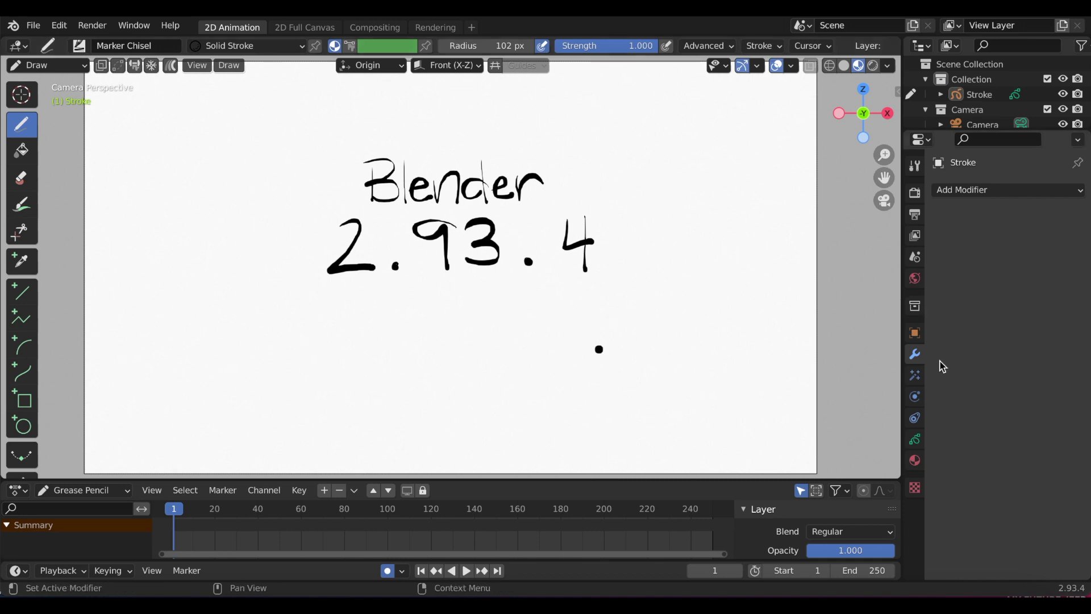
Add a Dot Dash modifier to the HDStudy#1 sketch.
click(973, 193)
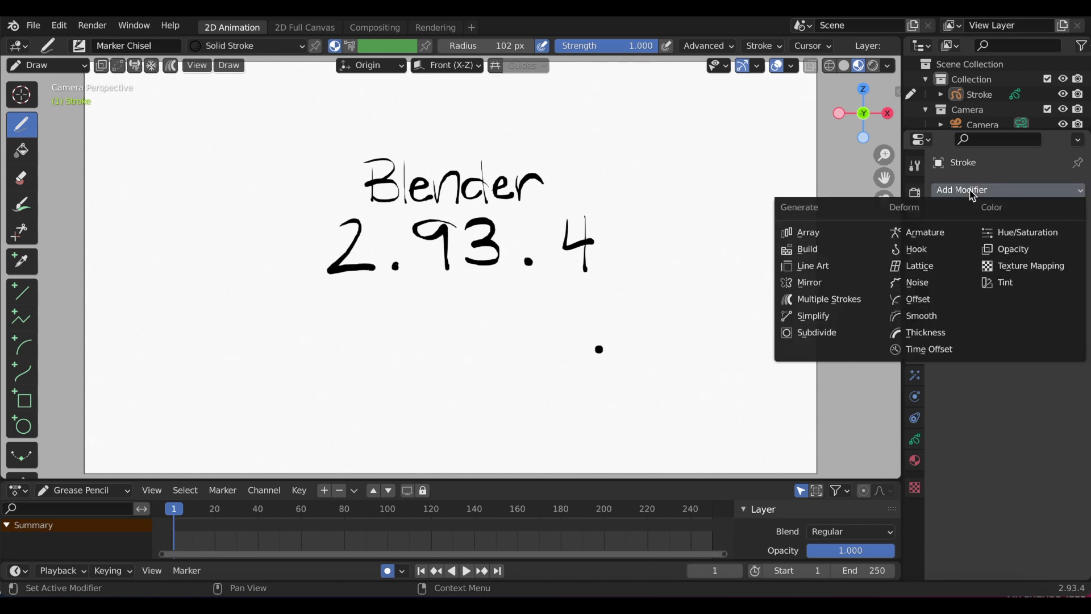
click(973, 194)
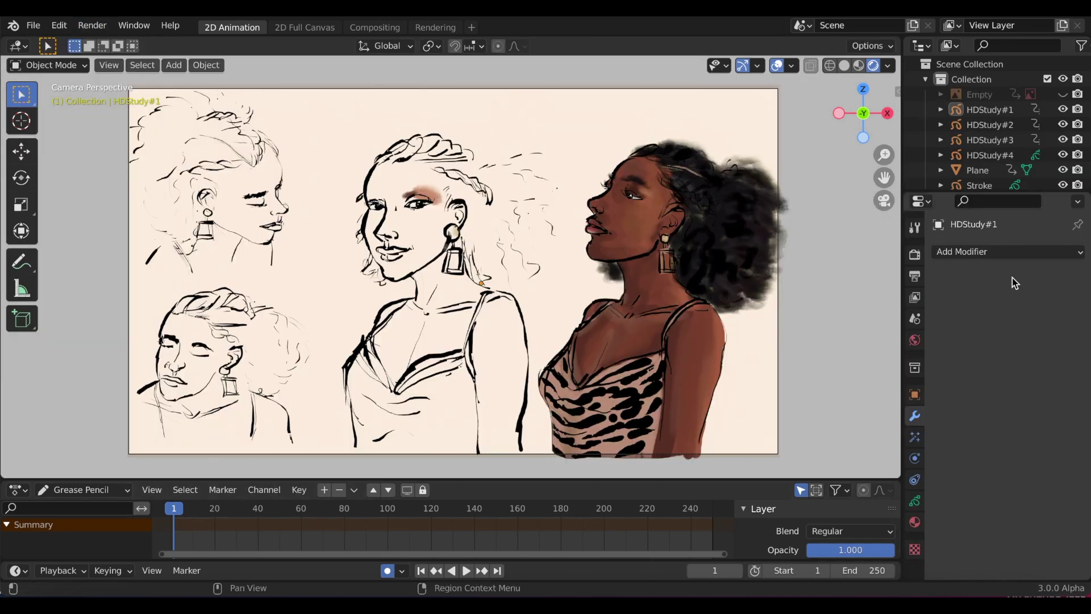
click(998, 254)
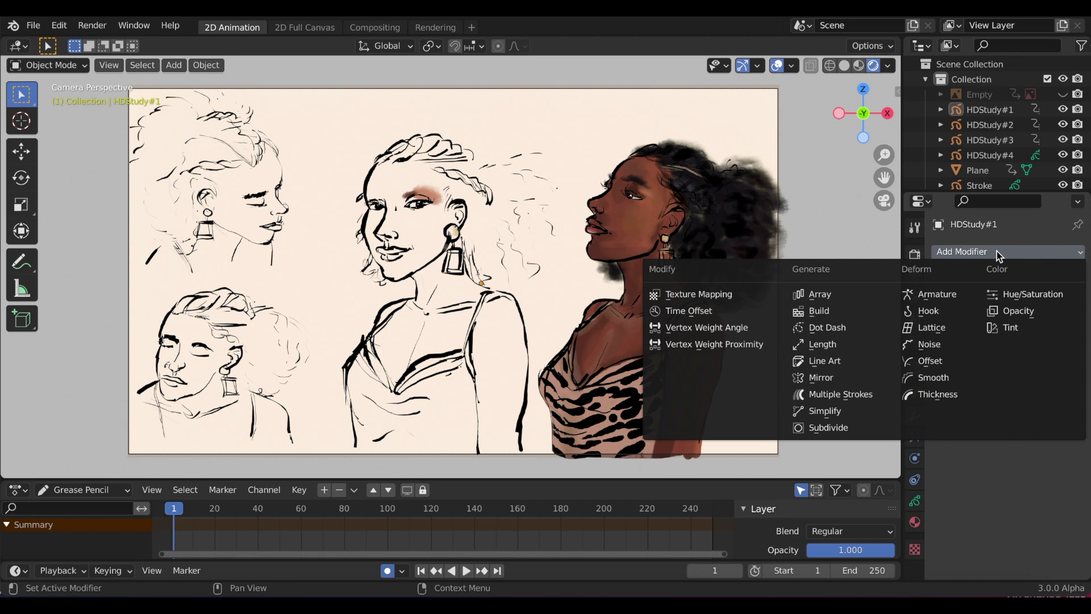
click(815, 333)
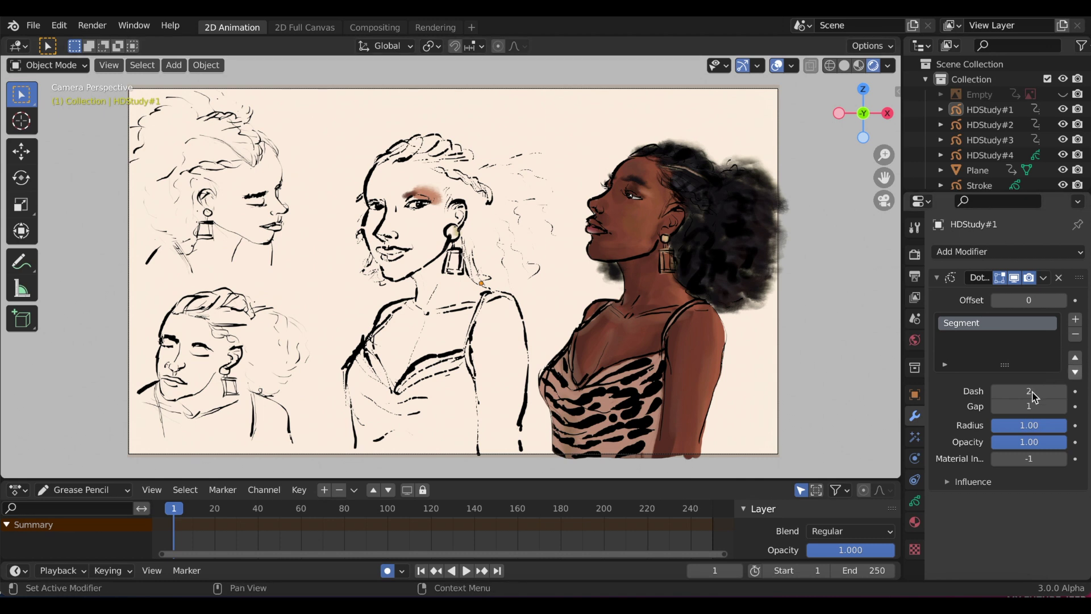
mouse_move(1029, 390)
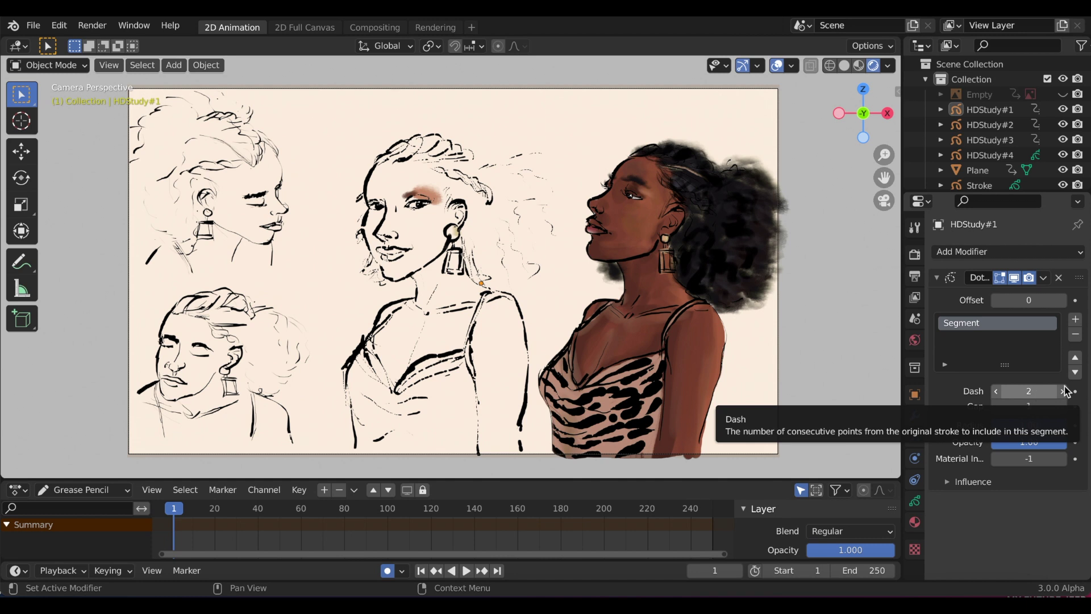
Raise the Dot Dash dash length to 7 and the gap to 6.
click(1062, 392)
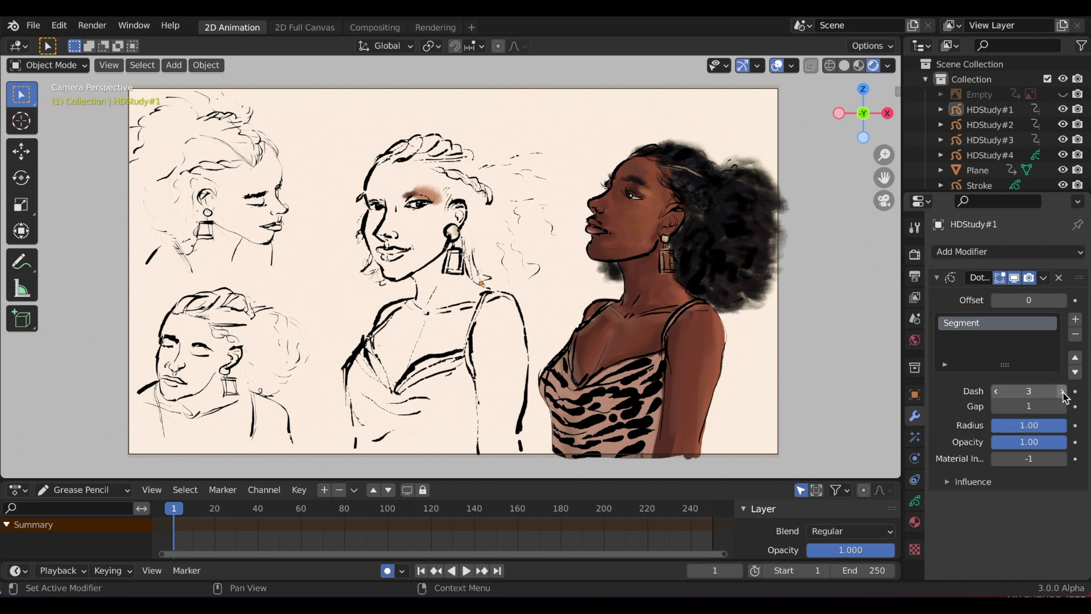
click(1064, 392)
click(1064, 392)
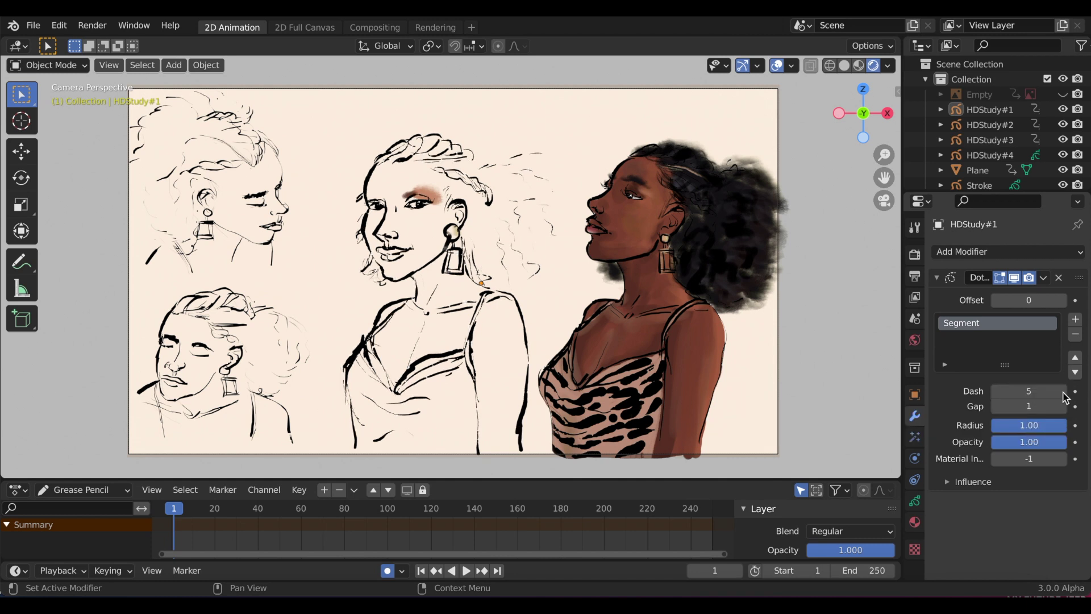
click(1062, 391)
click(1063, 392)
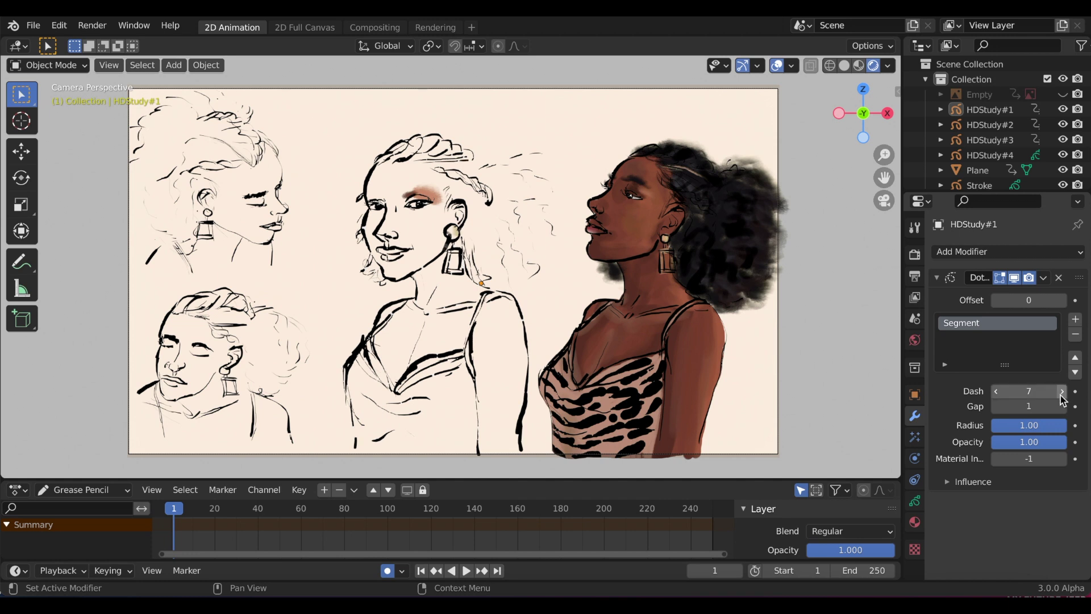
click(1062, 406)
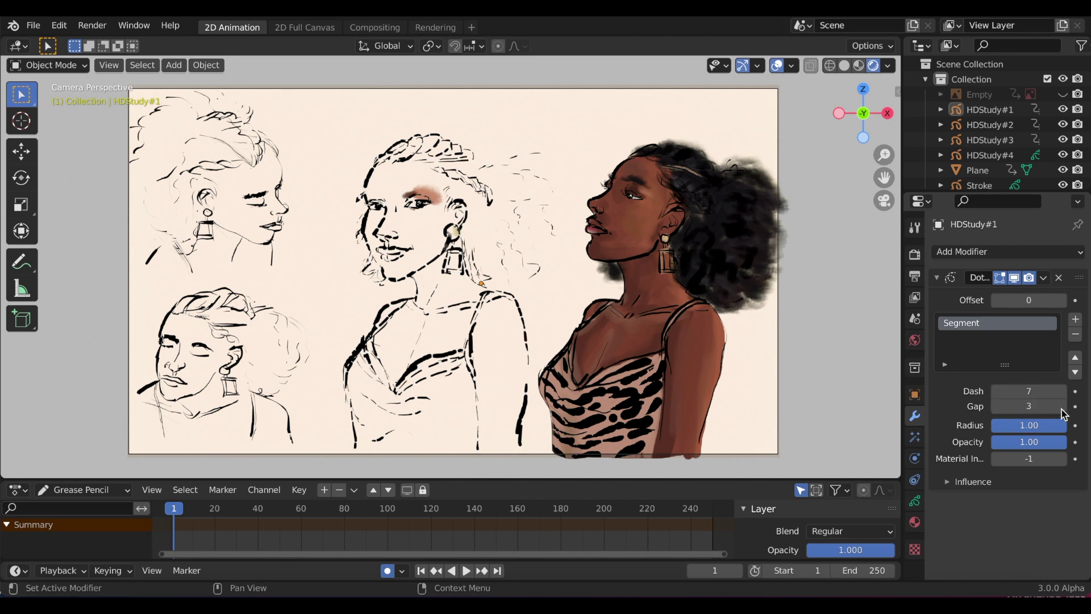
click(1062, 407)
click(1062, 407)
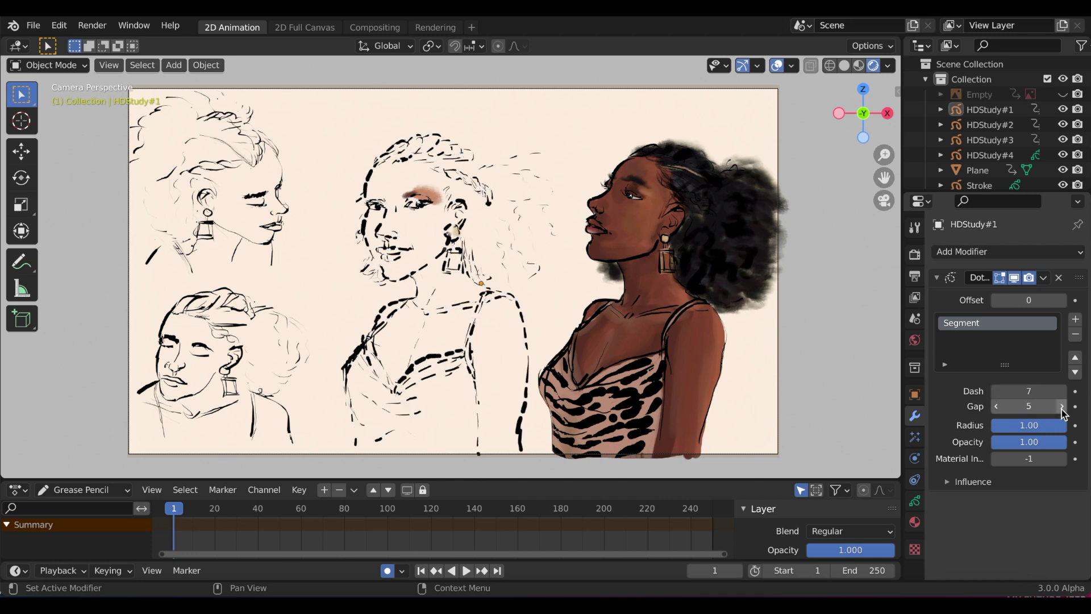
click(1062, 406)
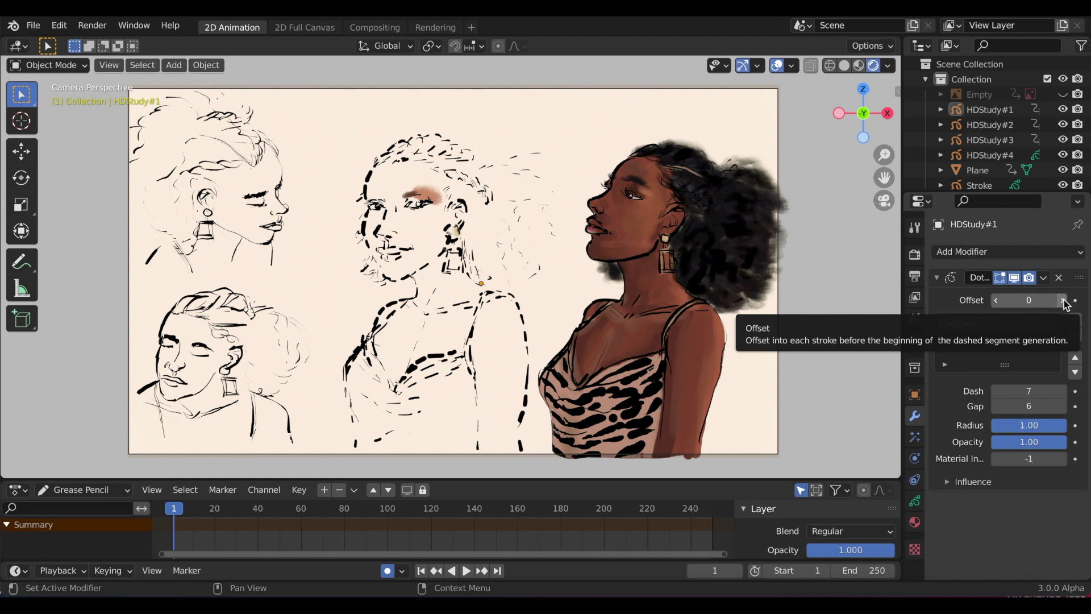
Set the dash offset to 4 and choose the layer under Influence.
click(1063, 300)
click(1063, 300)
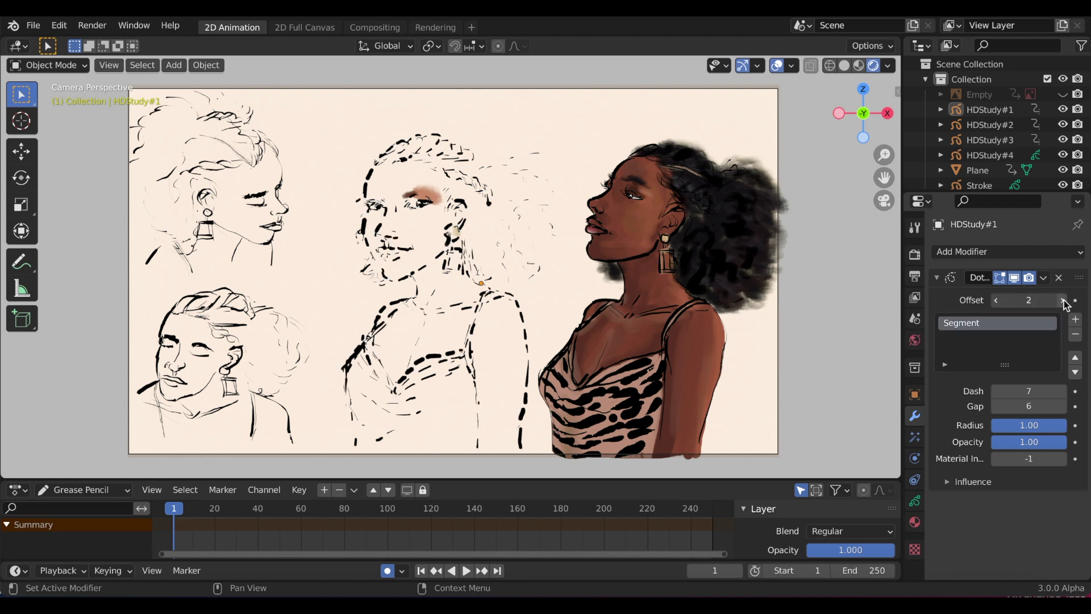
click(1063, 300)
click(948, 482)
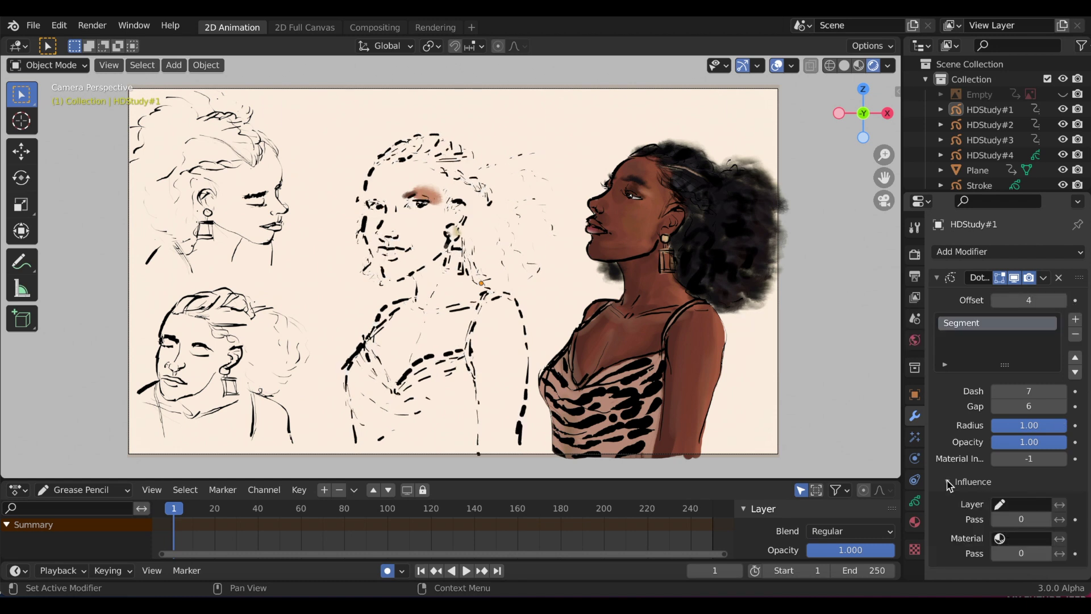
click(1001, 504)
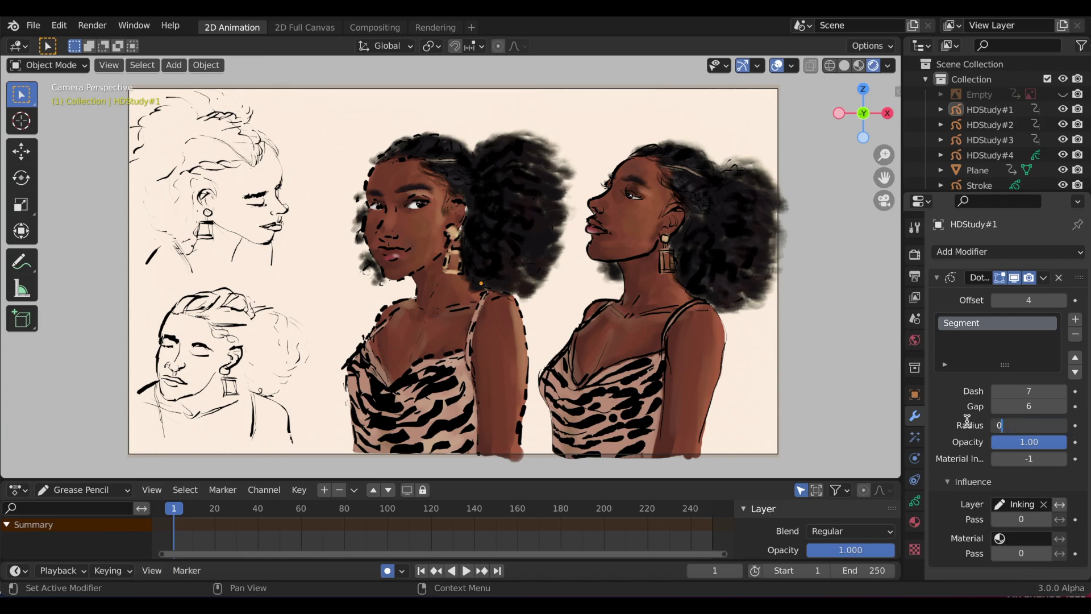
text(.20)
Change the dot radius from 0.20 to 0.95.
key(Return)
click(1030, 426)
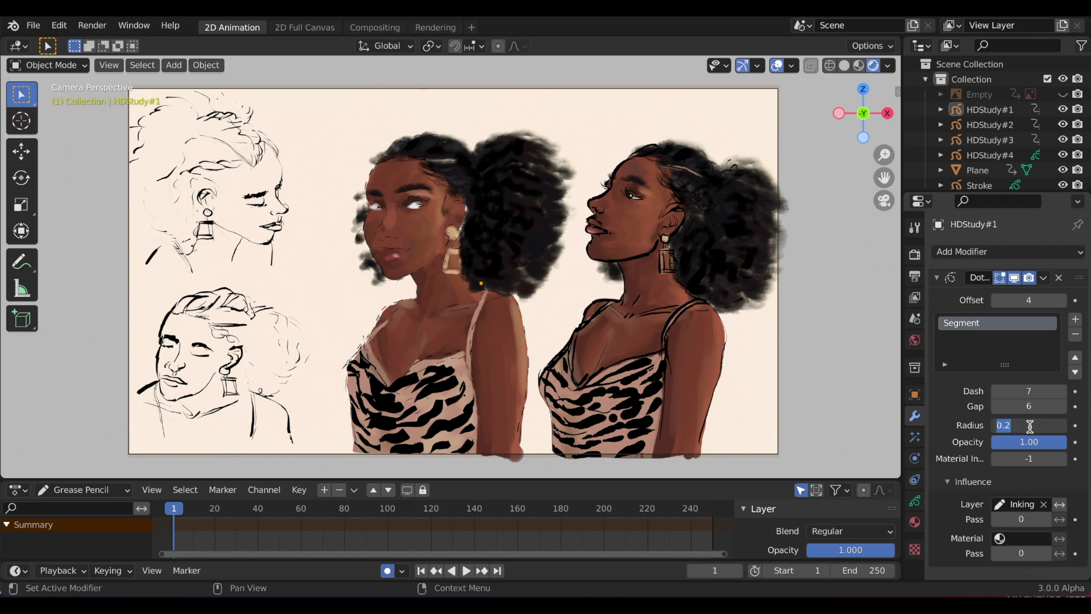
text(0.)
text(95)
key(Return)
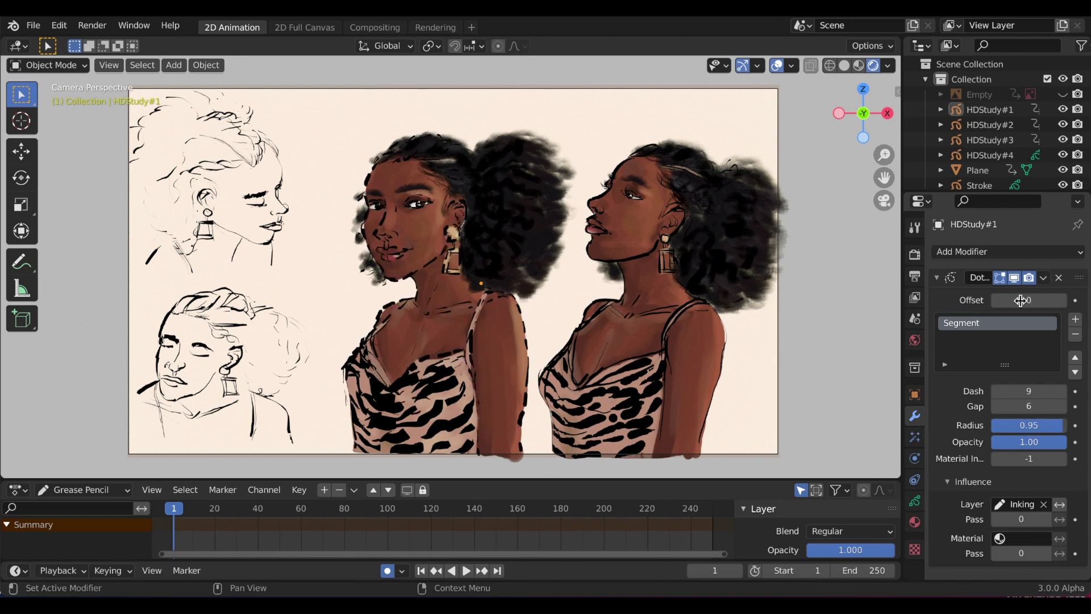
Keyframe the dash offset at frame 1, then key it at 8 on frame 40.
click(1075, 300)
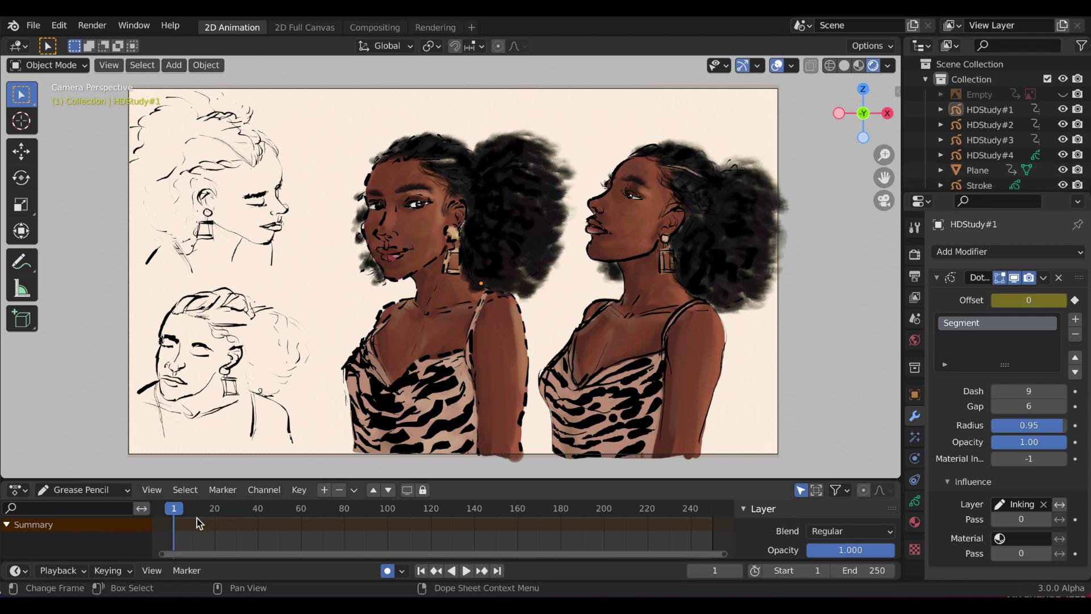
click(258, 514)
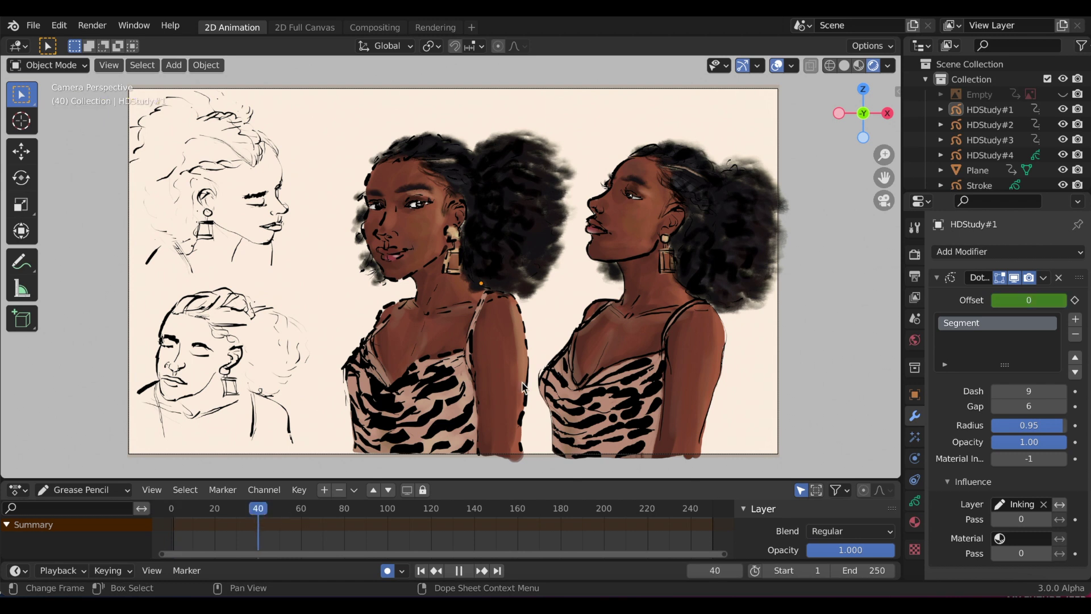
double_click(1035, 300)
text(8)
key(Return)
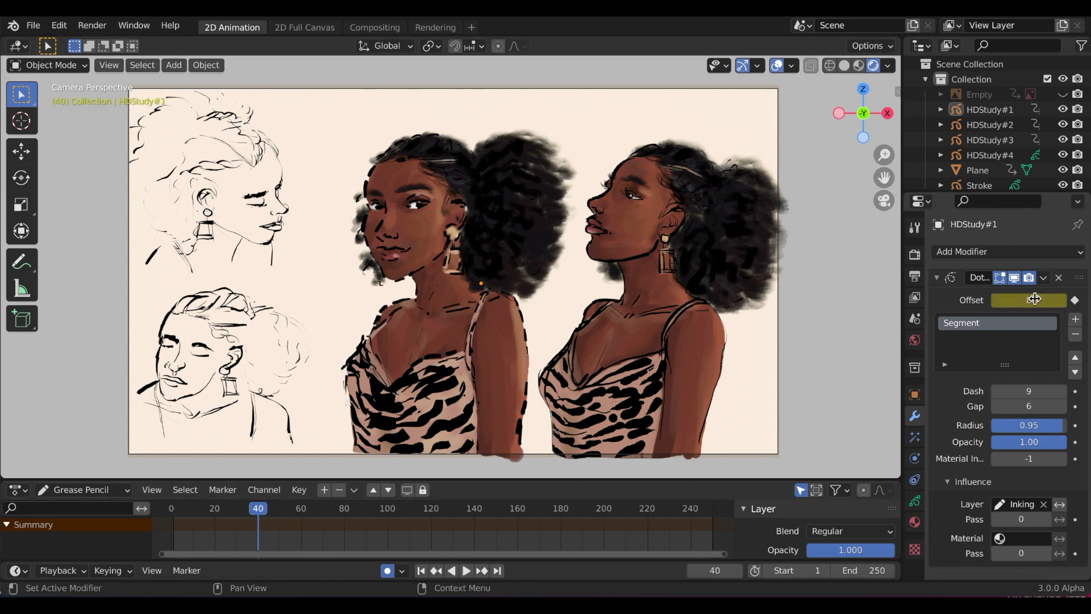
Play the animation from frame 1 to watch the dashes move, then stop it.
click(420, 571)
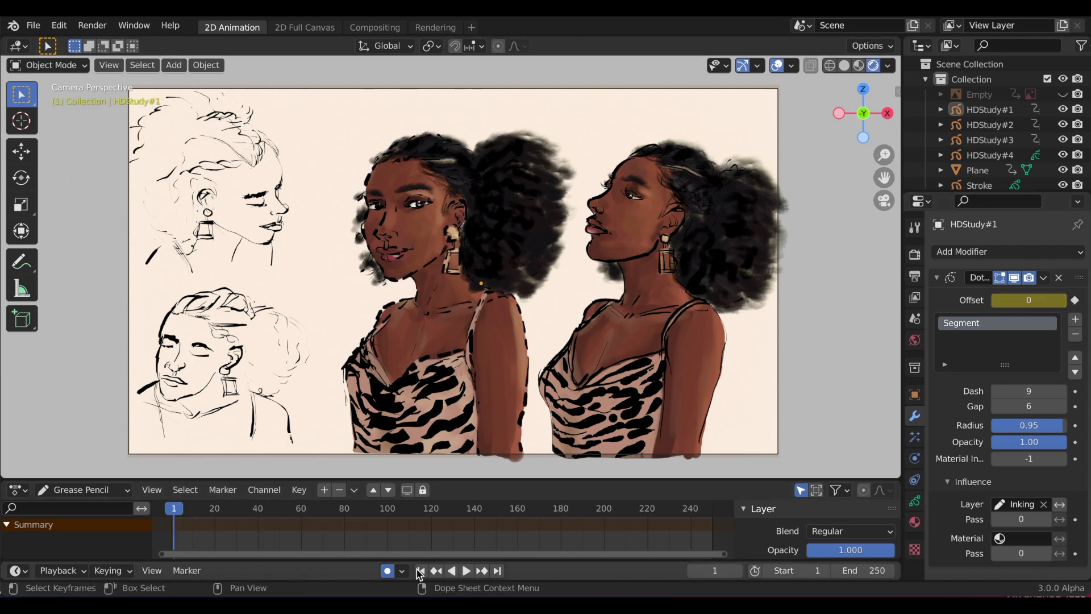
key(space)
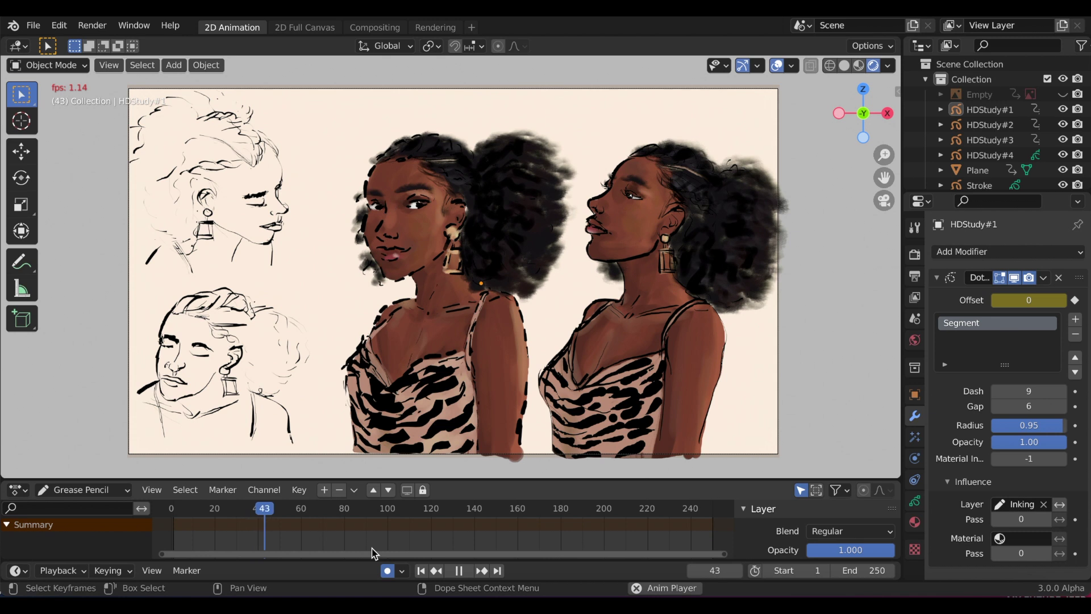
key(space)
click(420, 570)
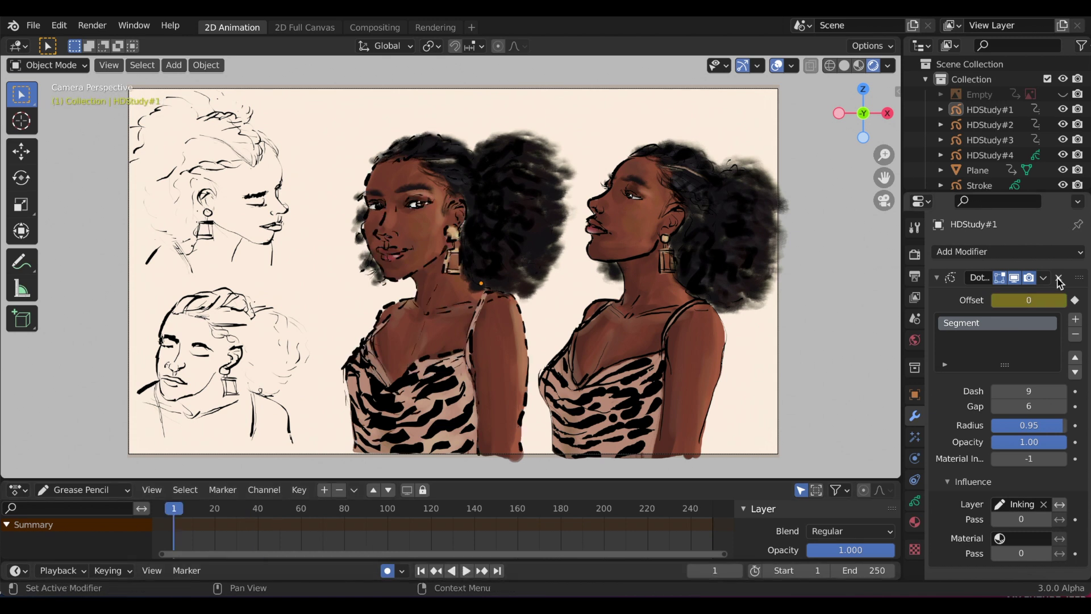
Remove the Dot Dash modifier and add a Length modifier instead.
click(1059, 280)
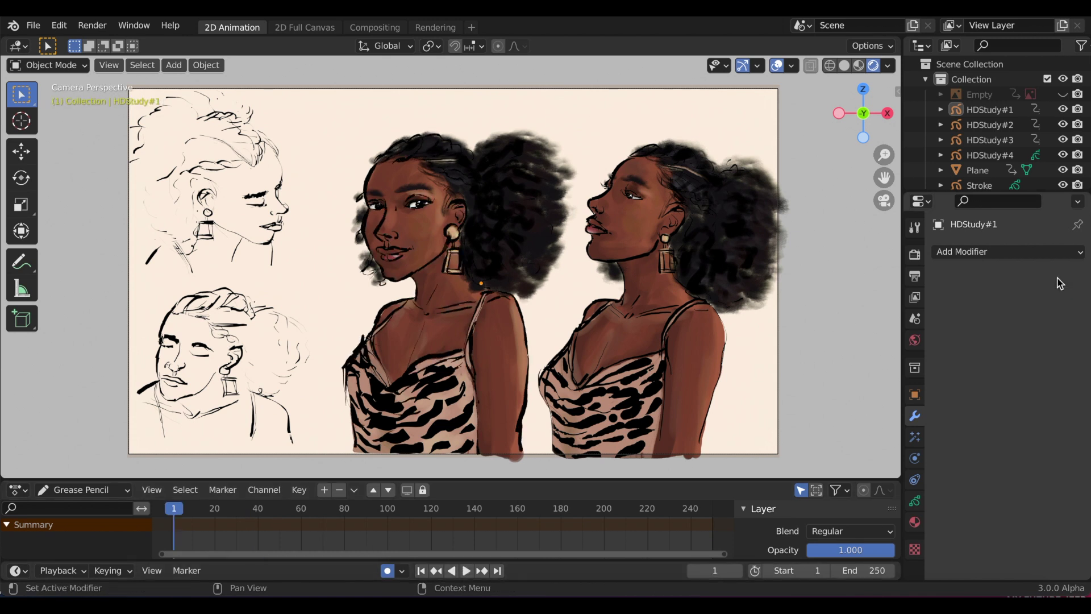
click(974, 257)
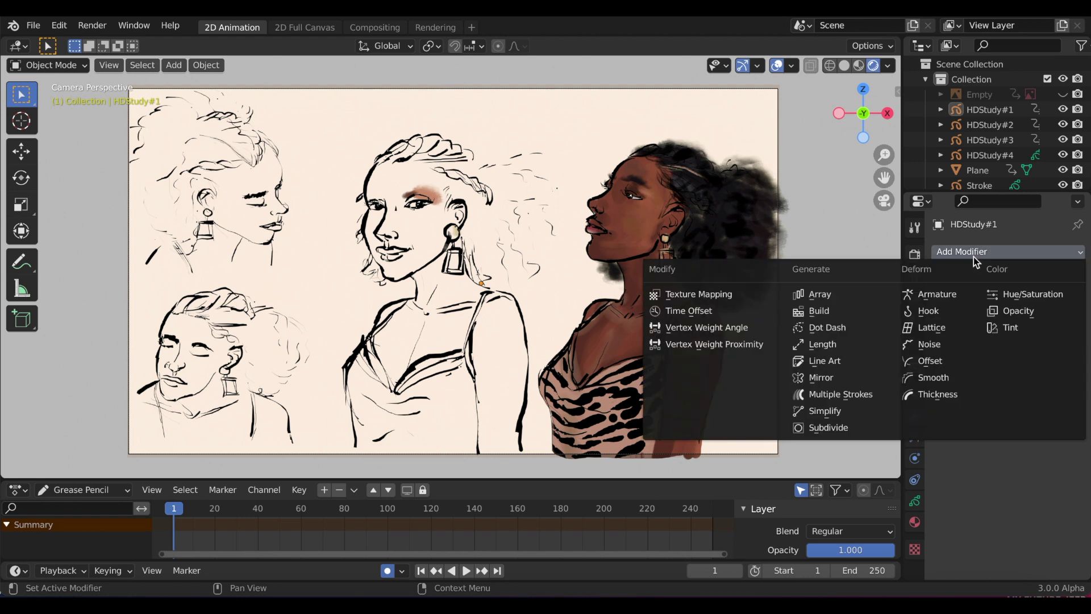
click(819, 344)
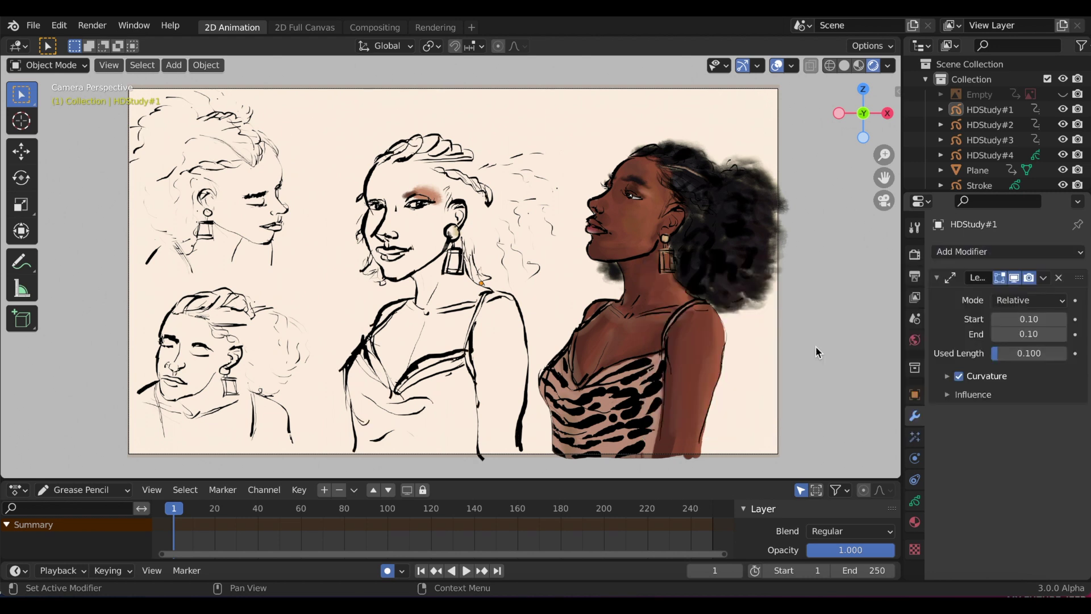
Set the Length End to 0.90 and toggle Curvature off and back on.
click(1040, 334)
text(0.90)
key(Return)
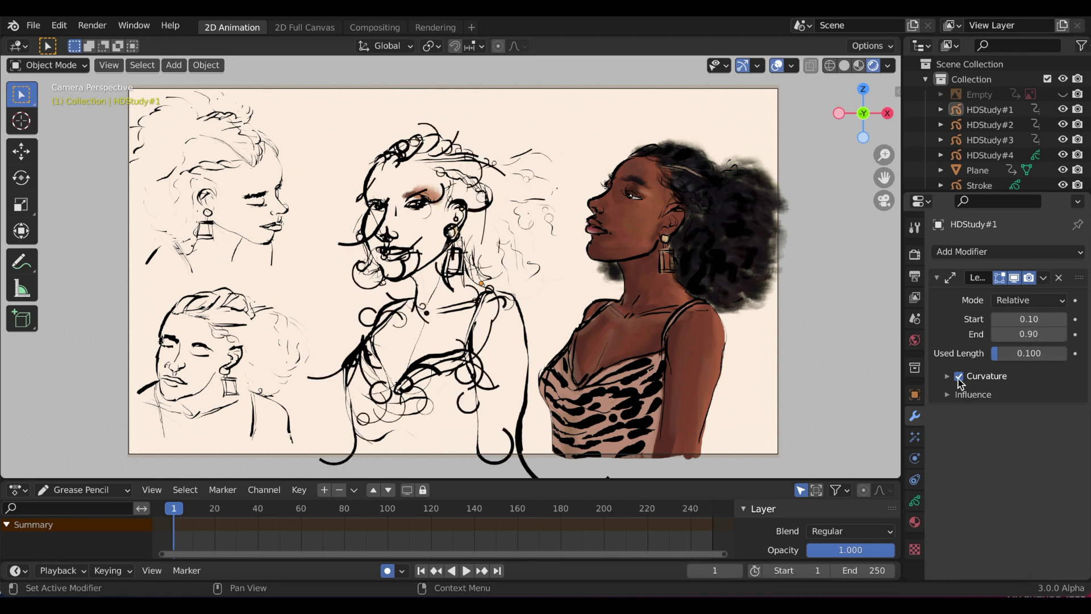
click(959, 377)
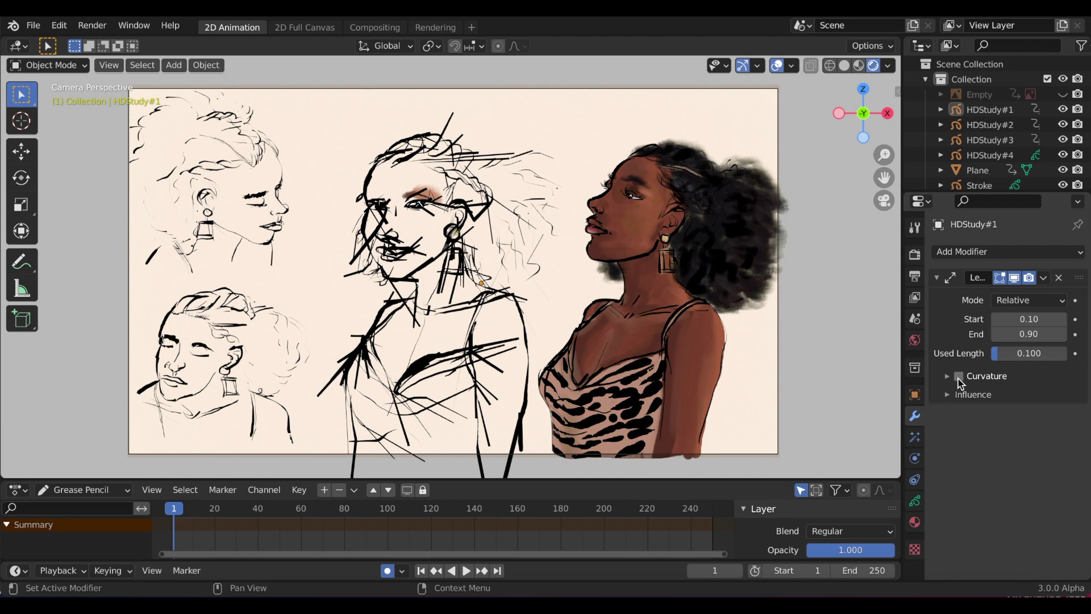
click(959, 377)
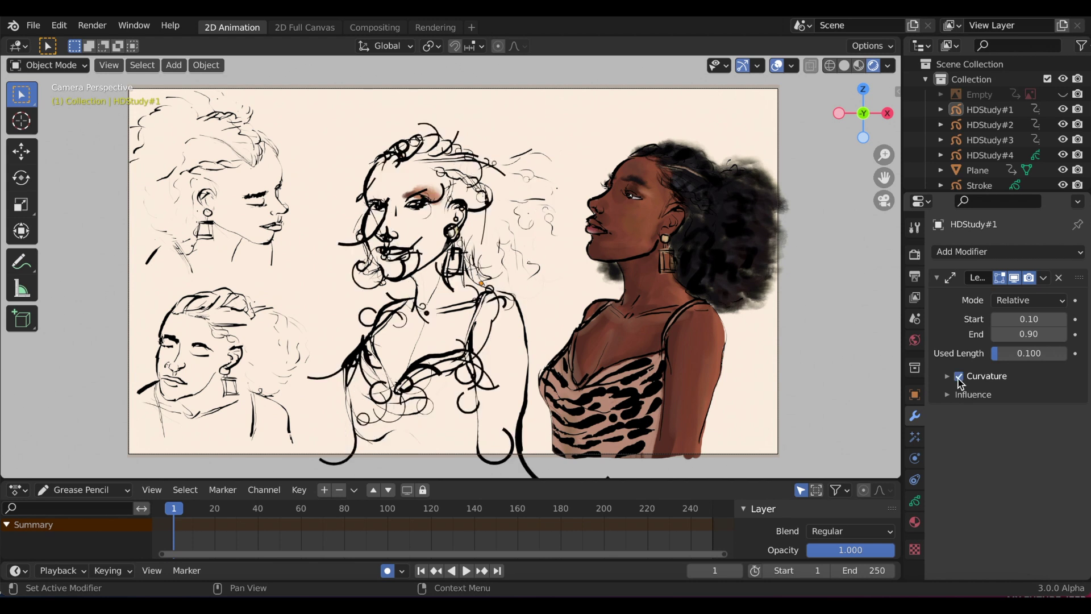
Reduce the Length modifier's End value to 0.35.
click(1042, 334)
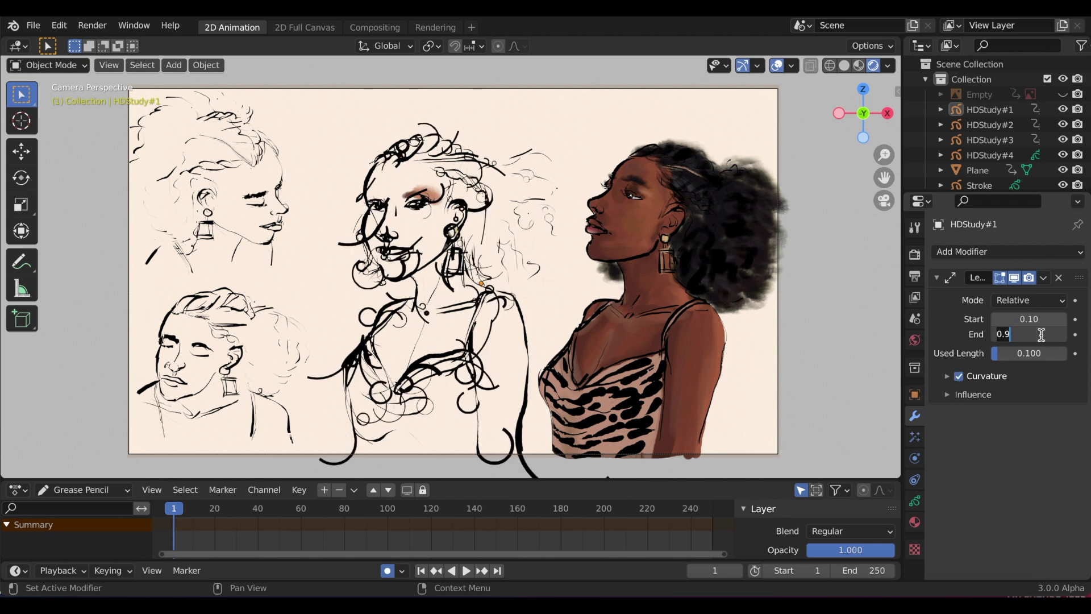
text(0.)
text(35)
key(Return)
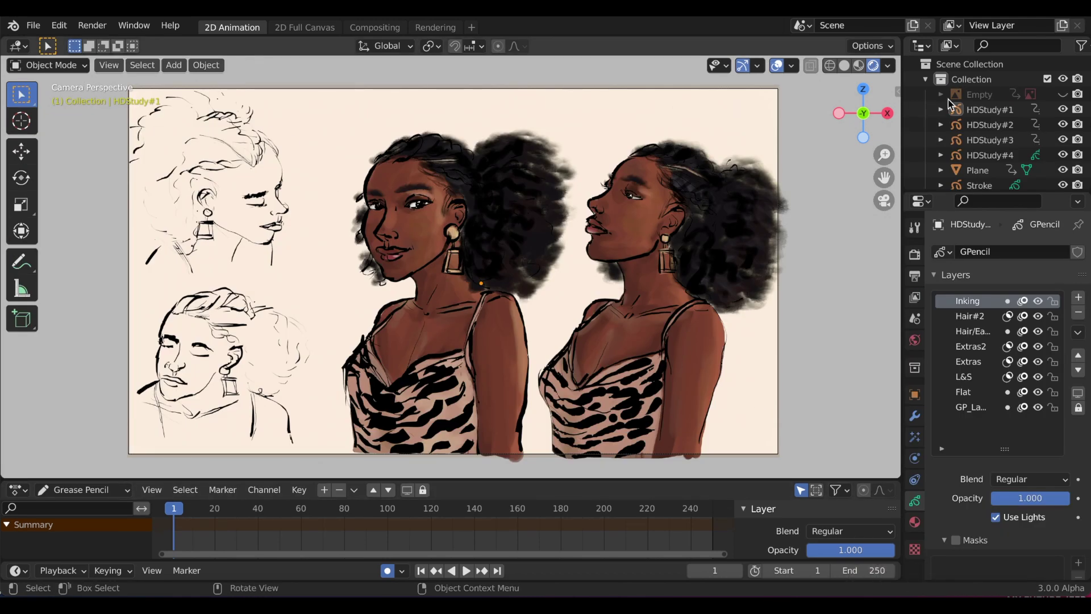
Switch to Draw Mode with the Black material selected.
click(52, 66)
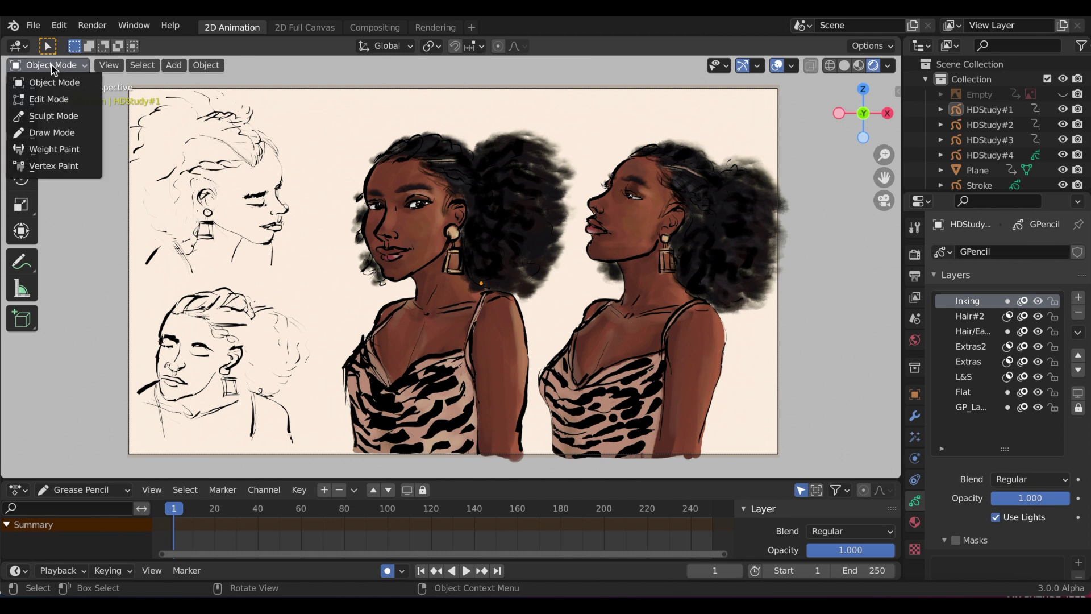
click(45, 133)
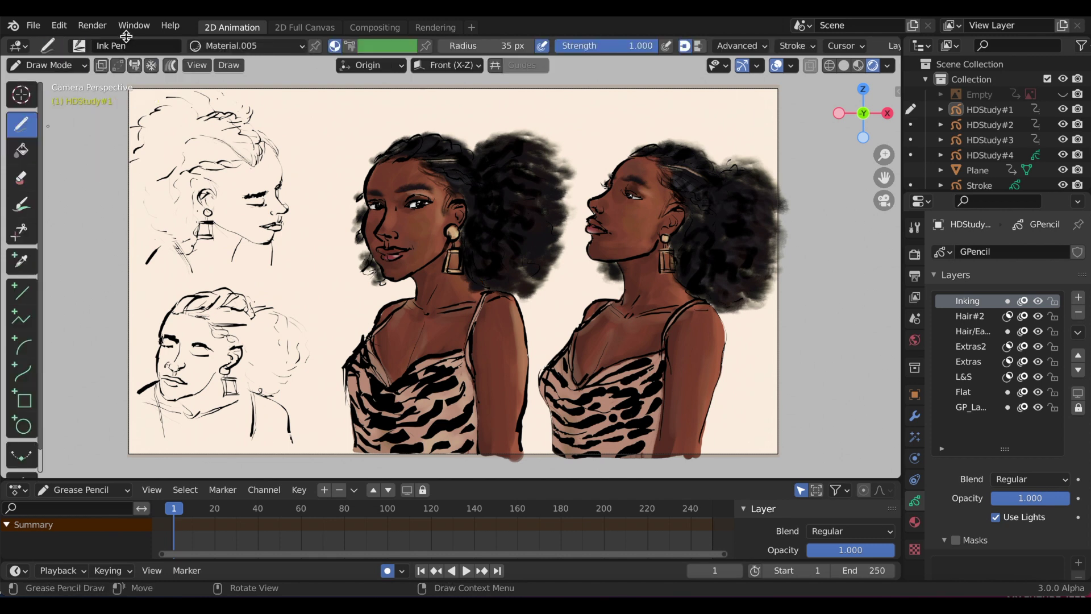
click(189, 44)
click(171, 76)
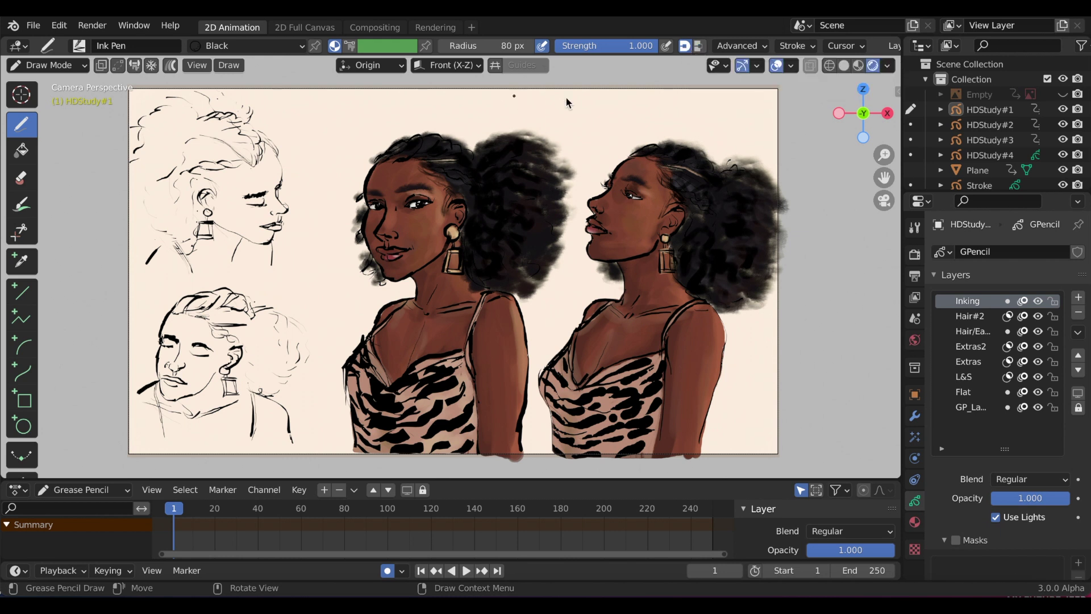
Draw a horizontal stroke, set caps to Flat, and draw a second stroke below.
drag(511, 96, 671, 96)
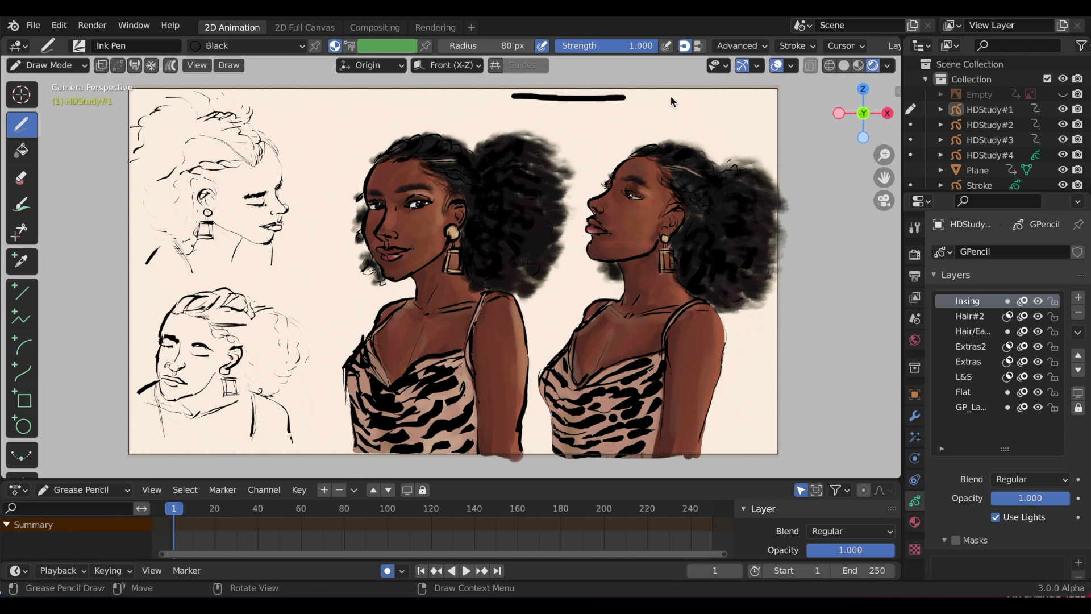
click(700, 46)
drag(513, 115, 665, 115)
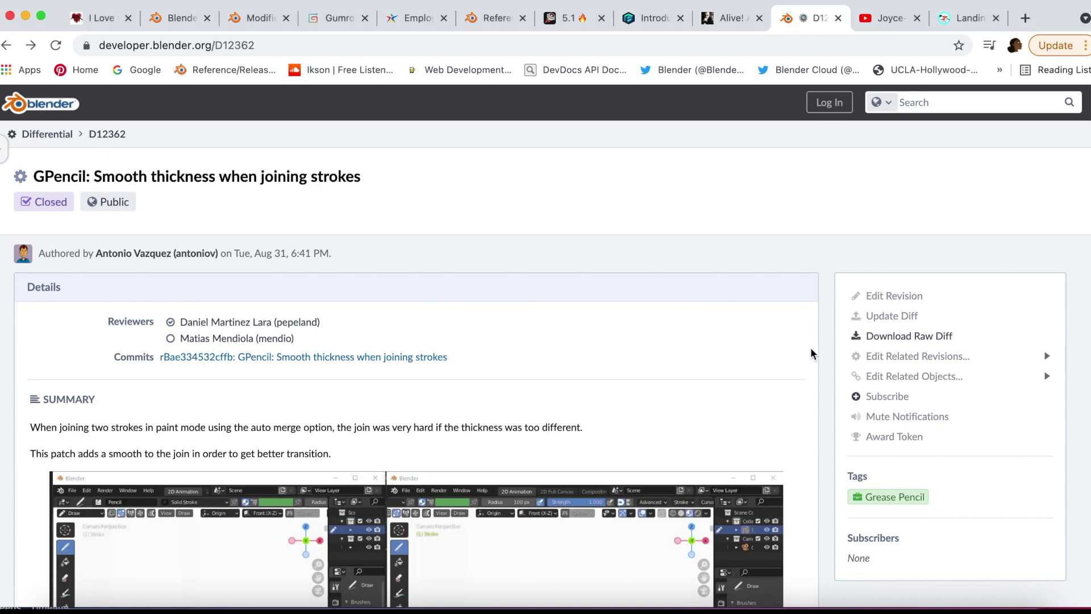
Watch the D12362 second comparison video full screen, then return to the page.
scroll(812, 353, down, 3)
scroll(812, 350, down, 5)
scroll(812, 350, down, 2)
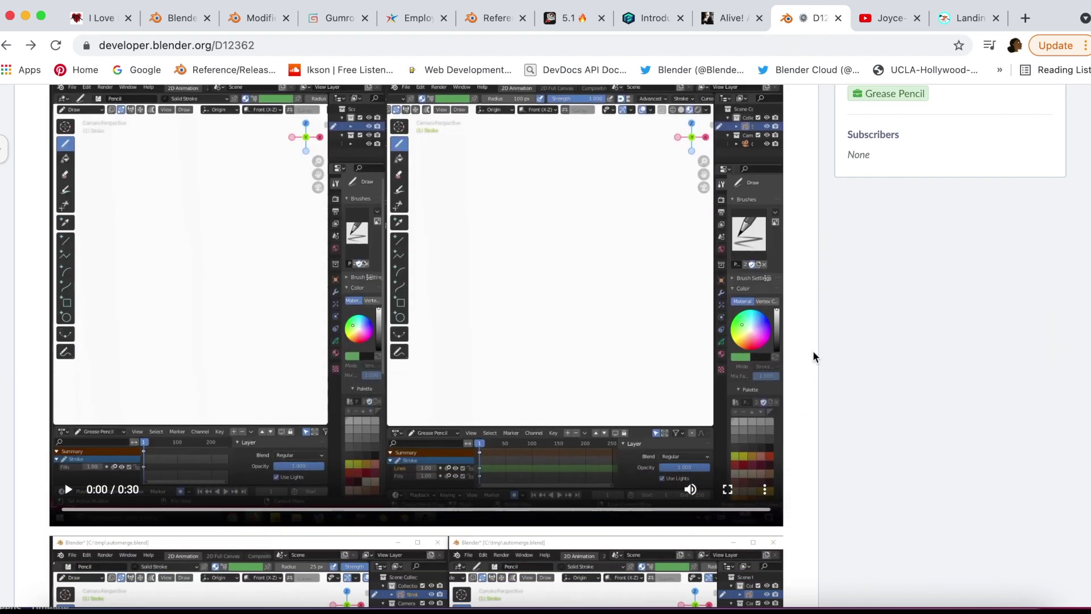
scroll(813, 350, down, 3)
scroll(815, 357, down, 5)
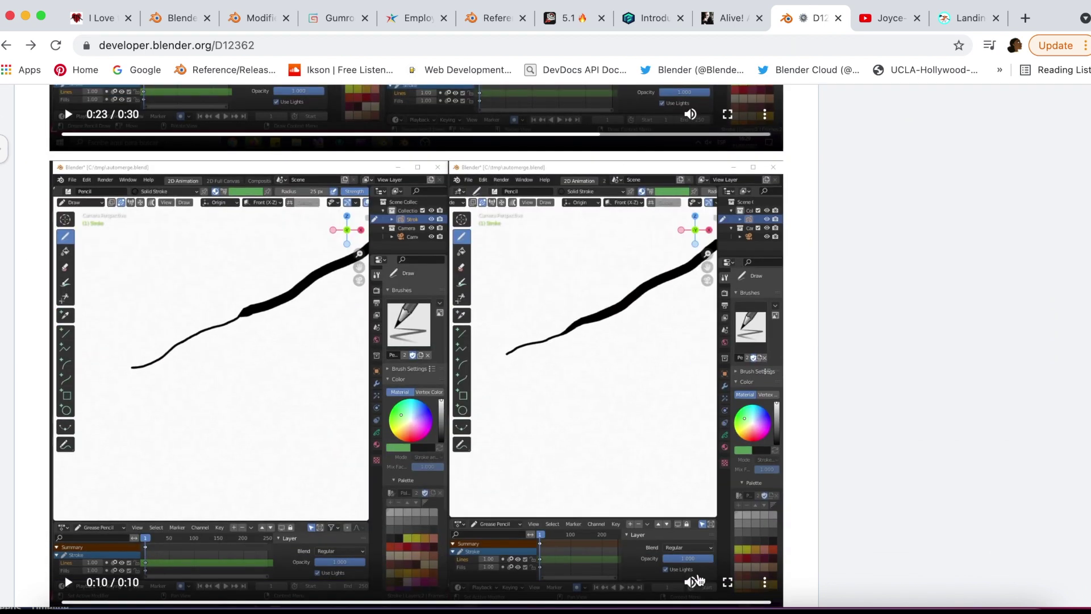
click(728, 583)
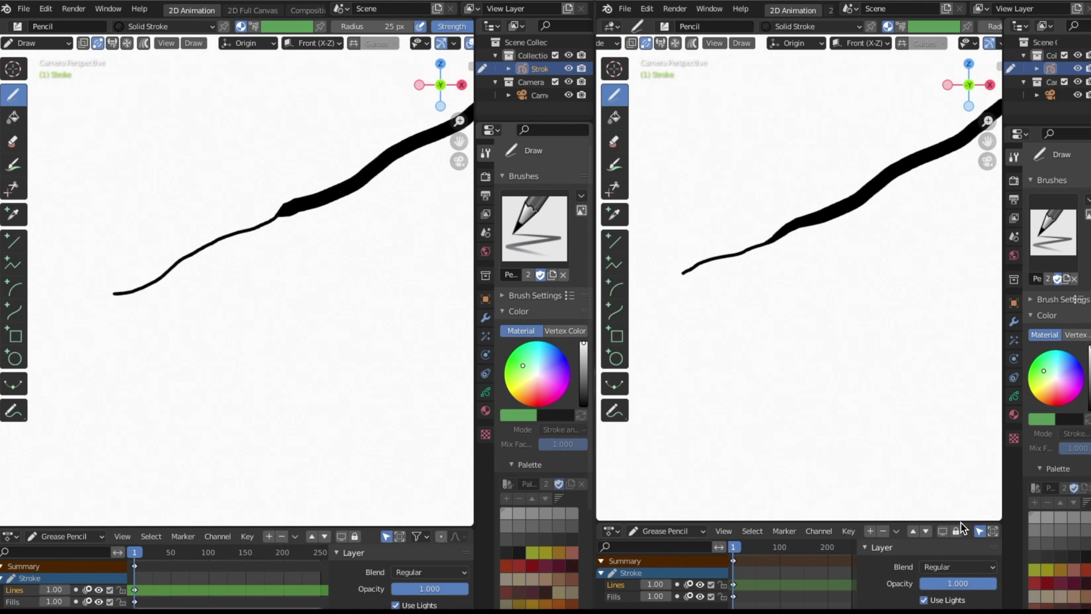
key(Escape)
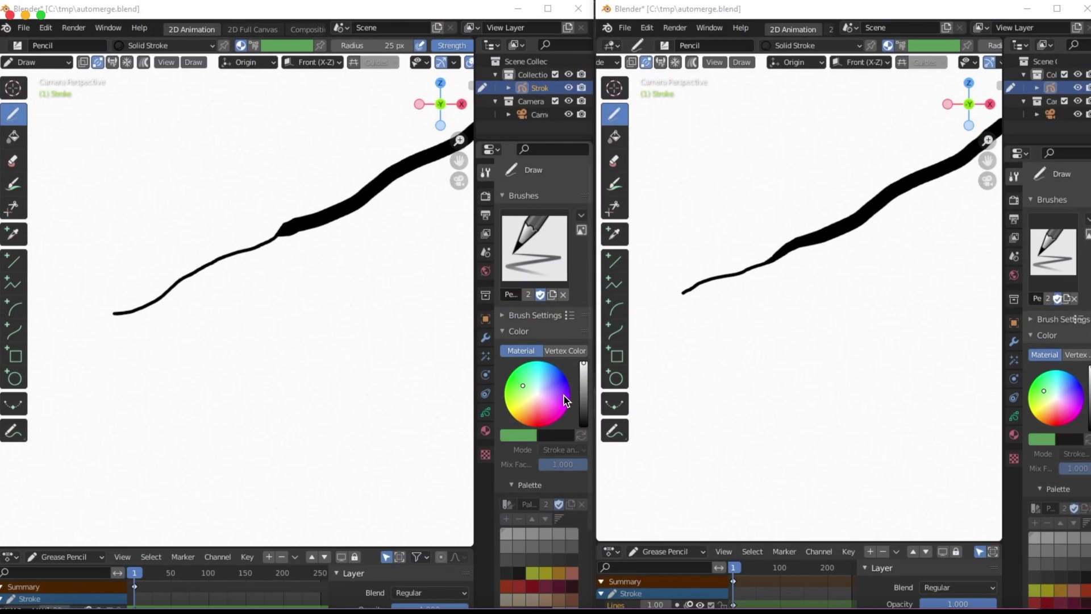
scroll(551, 424, up, 2)
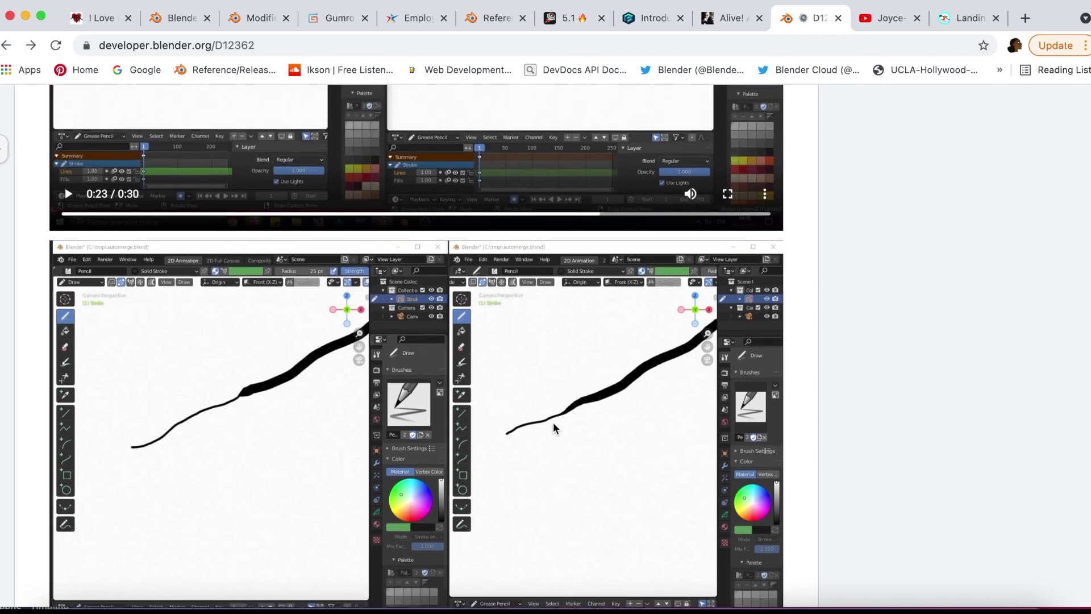